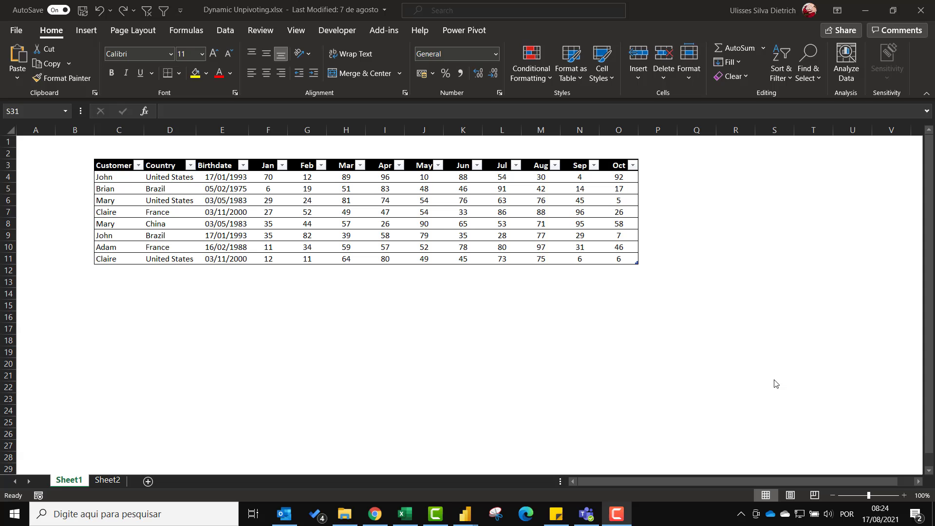
- Keep Customer, Country and Birthdate and unpivot the other columns into Attribute/Value rows (80 rows)
left_click(920, 9)
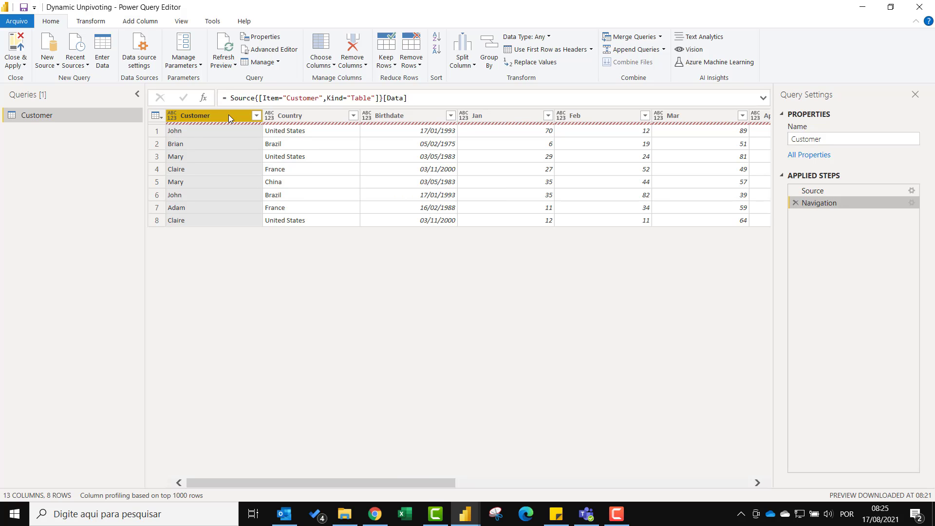
left_click(392, 119, "shift")
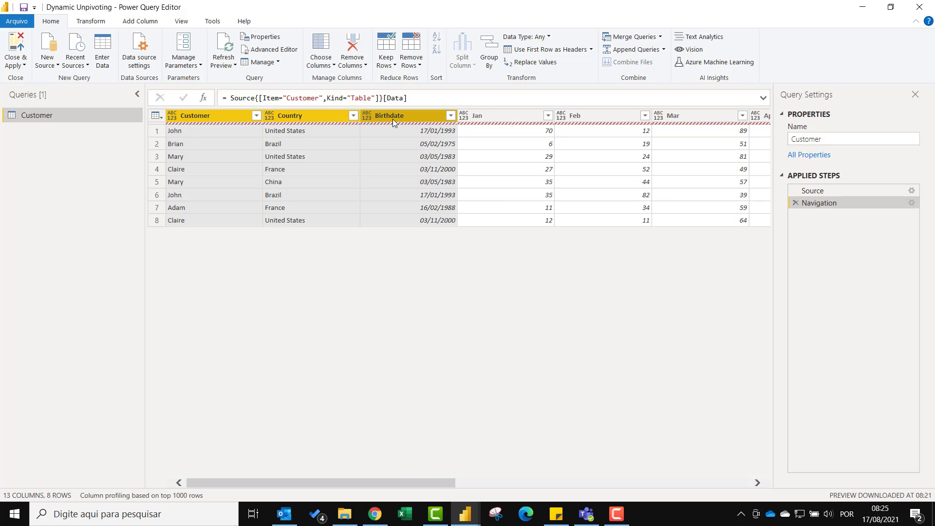
right_click(392, 119)
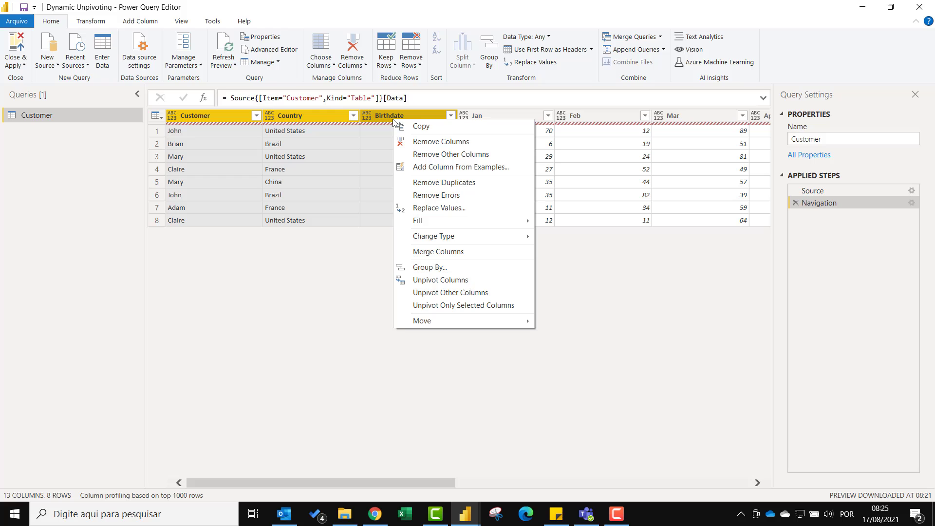
left_click(460, 293)
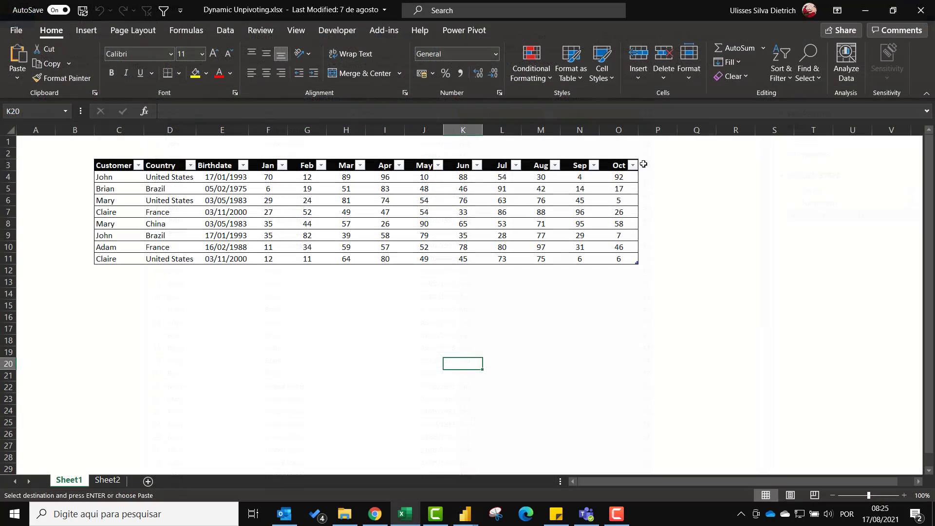
- Paste the Nov and Dec columns into cell P3, just right of Oct
left_click(668, 167)
key("ctrl+v")
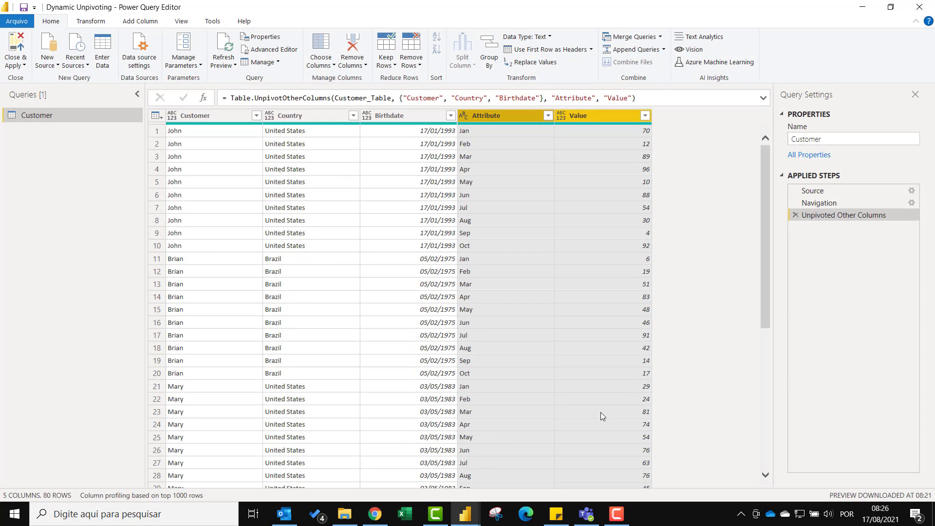
- Refresh the preview so Nov and Dec appear as Attribute values, giving 96 rows
left_click(224, 49)
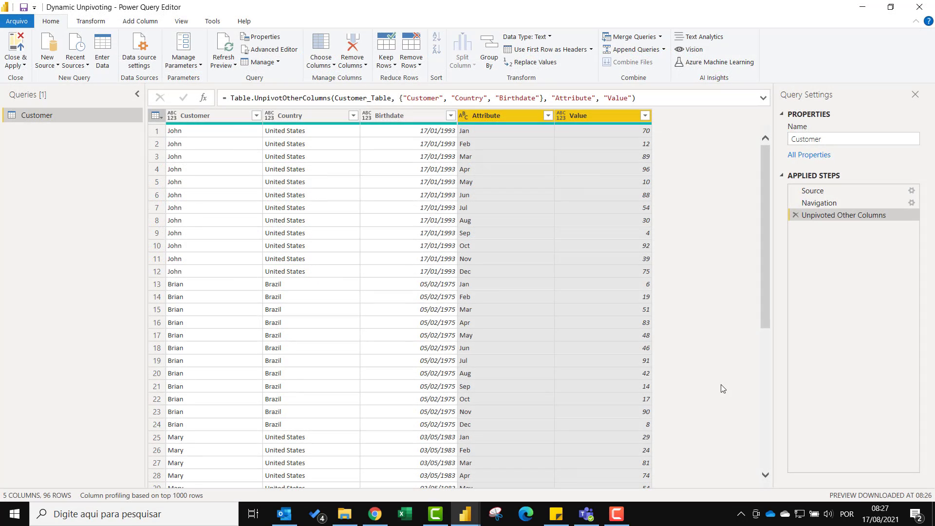
- Refresh the preview again to pick up the new Email column, giving 104 rows
left_click(224, 46)
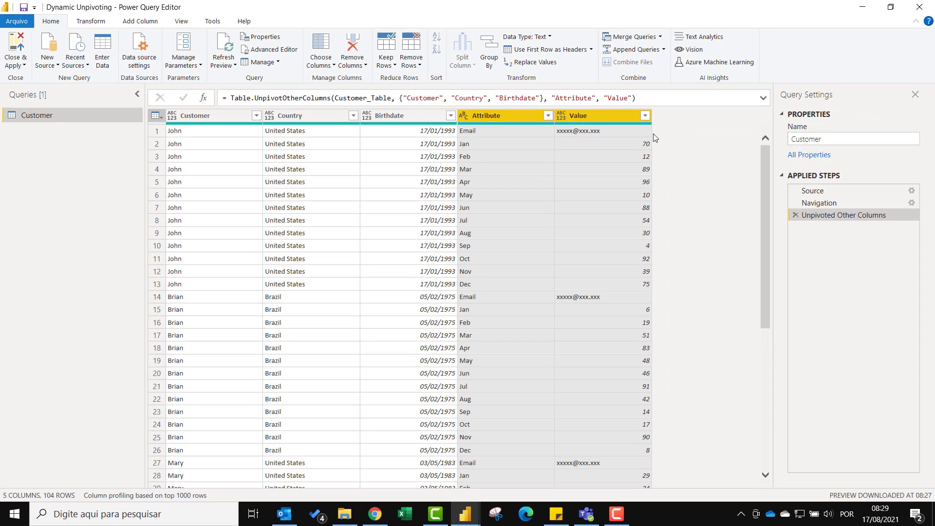
- Delete the unpivot step and add a custom step = Table.ColumnNames(Customer_Table)
left_click(795, 215)
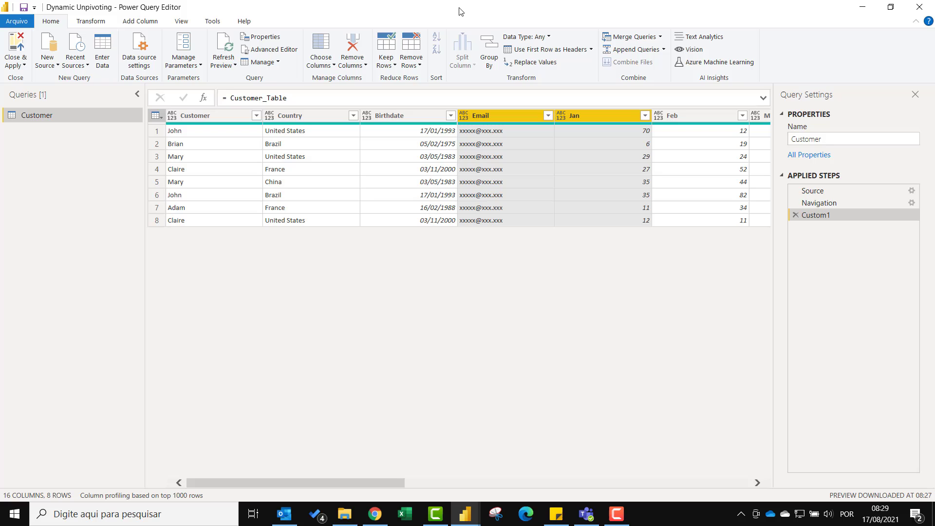
left_click(230, 98)
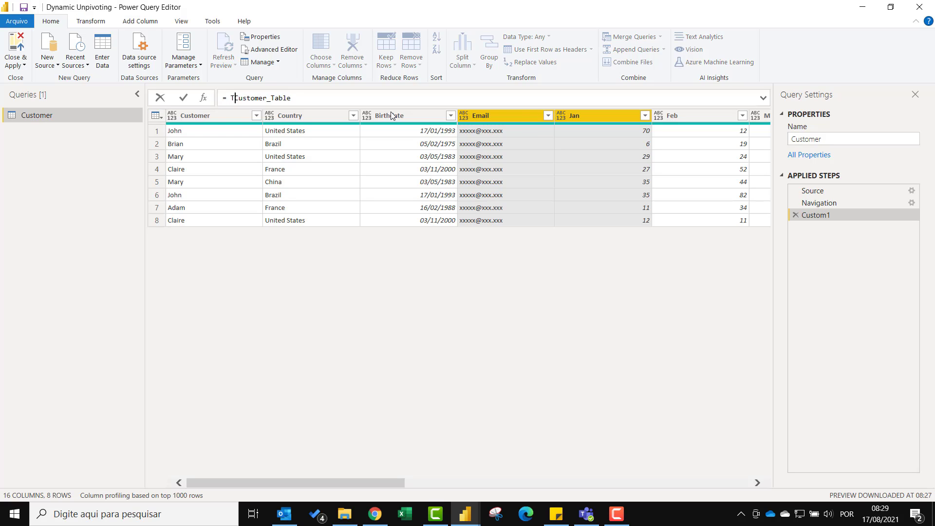
type("Table.ColumnNames(Customer_Table")
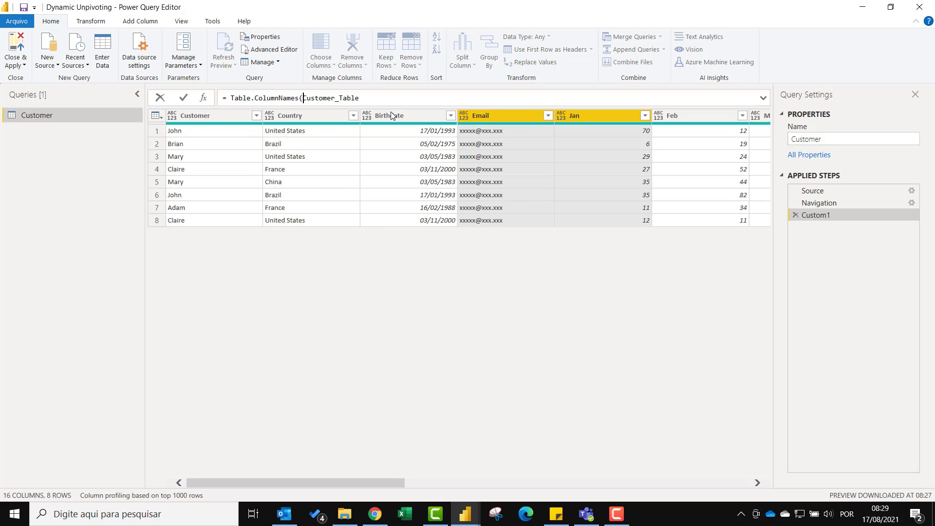
type(")")
key("Return")
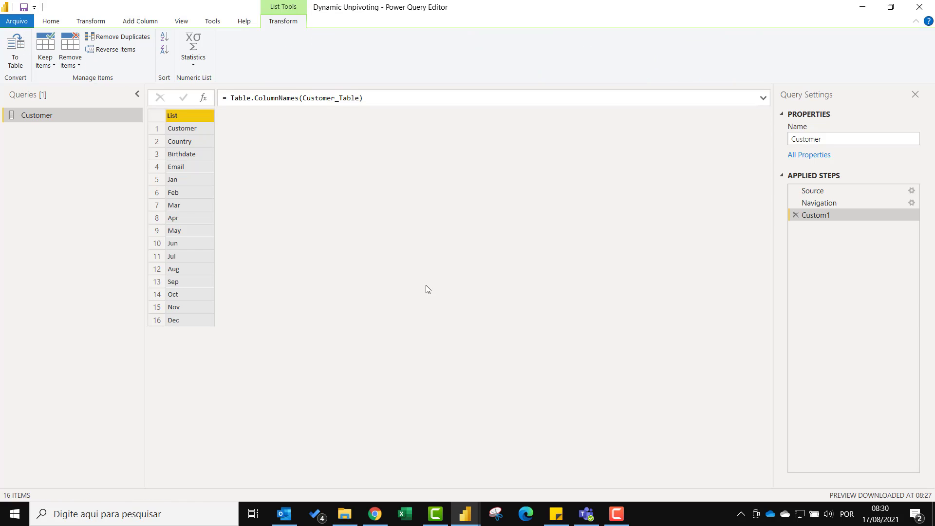
- Rename the Custom1 step to ColumnNames
right_click(845, 217)
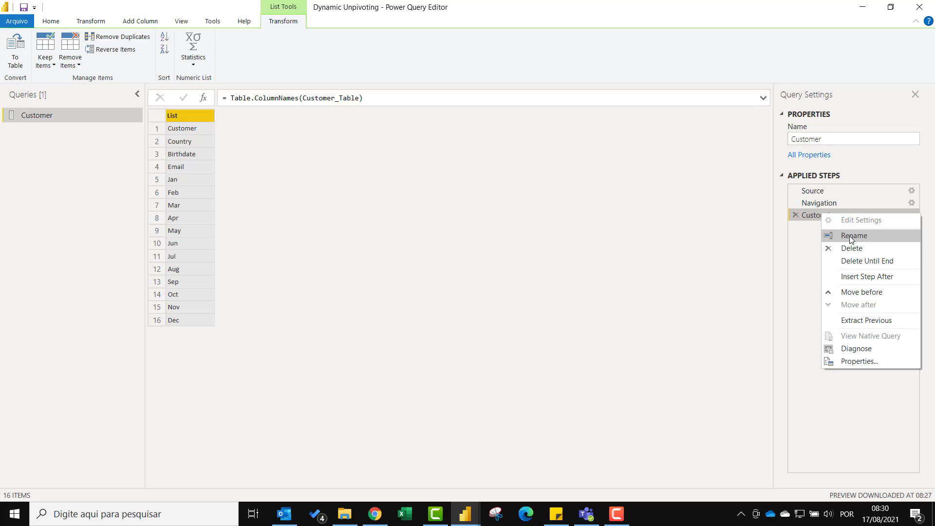
left_click(849, 236)
type("ColumnNames")
key("Return")
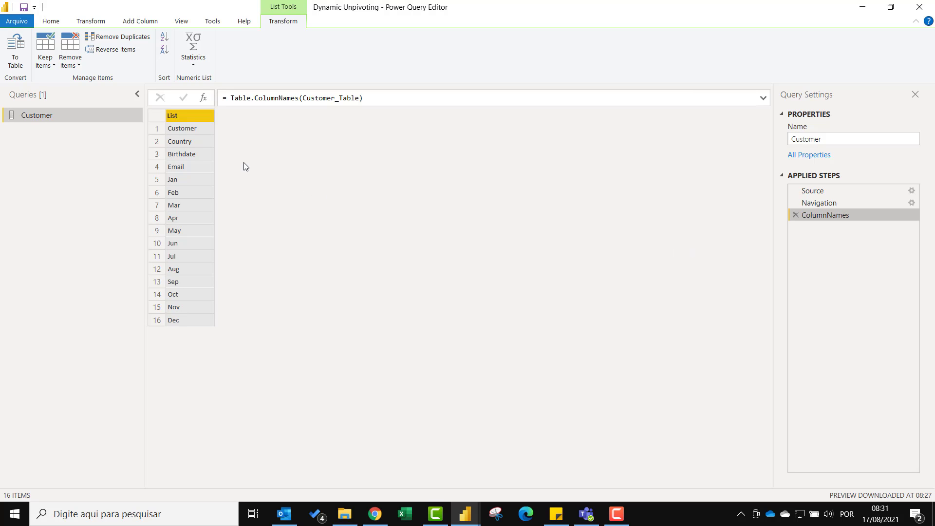
- Add a step List.Transform(ColumnNames, each "01-" & _), giving 01-Customer through 01-Dec
left_click(204, 98)
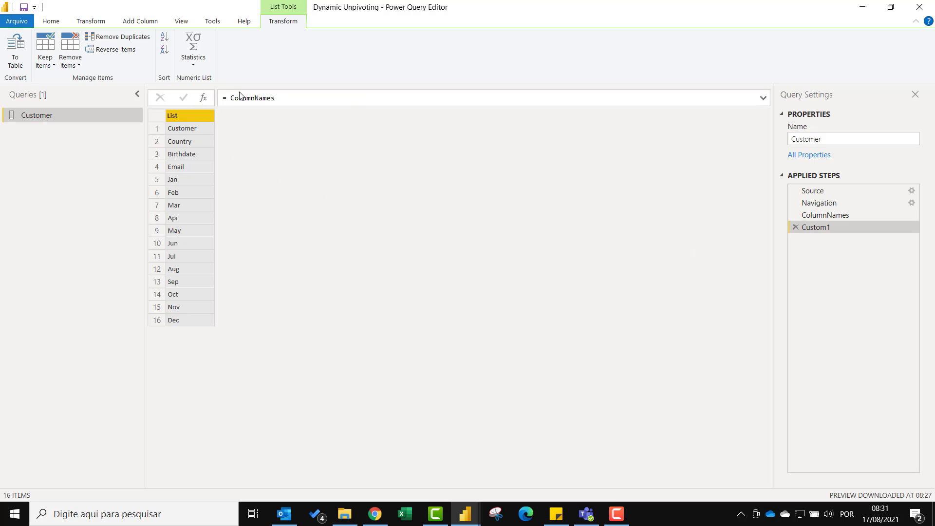
type("List.Transform")
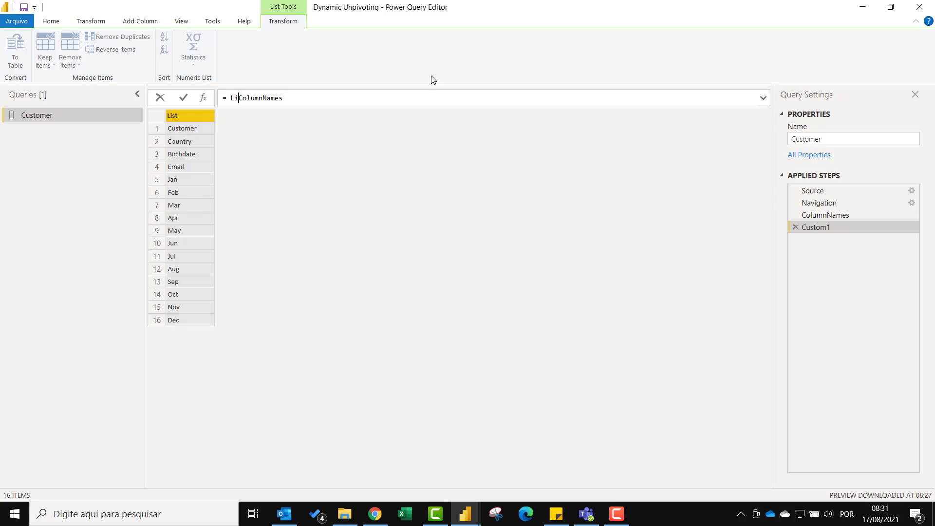
type("(")
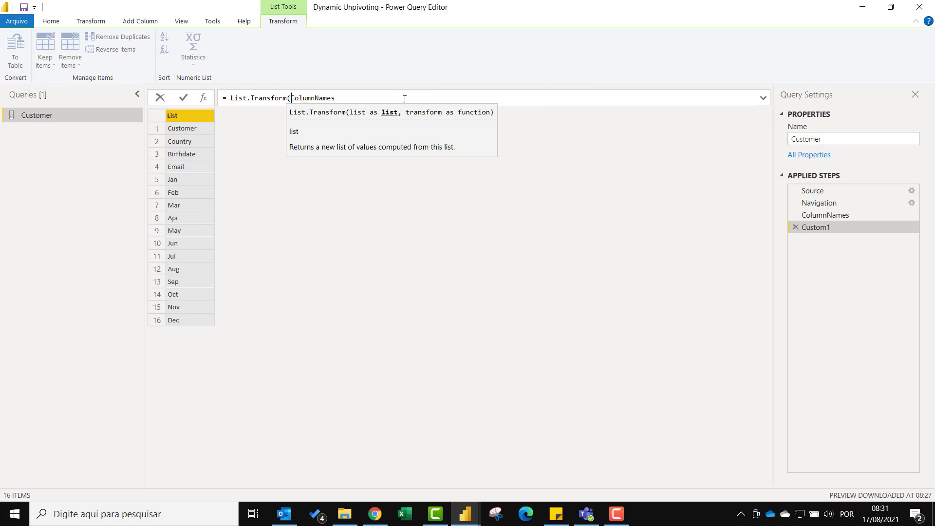
left_click(403, 98)
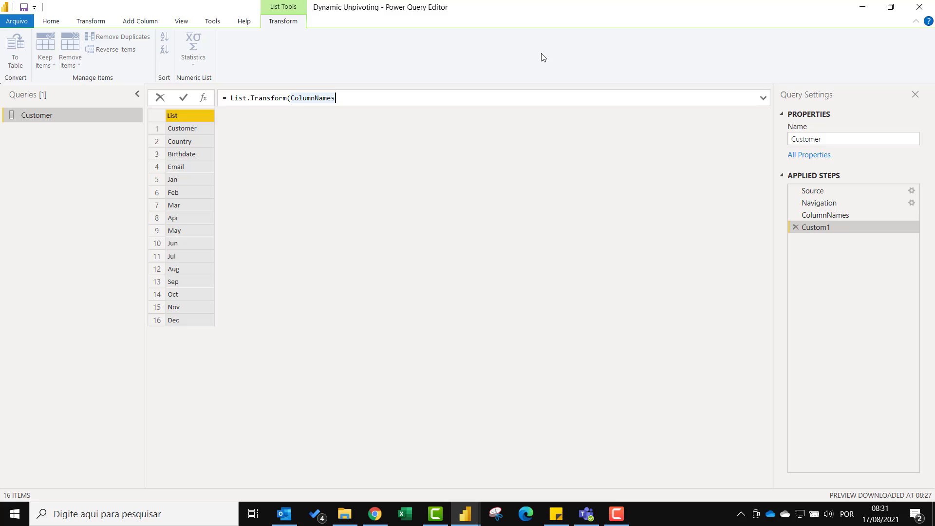
type(", each ")
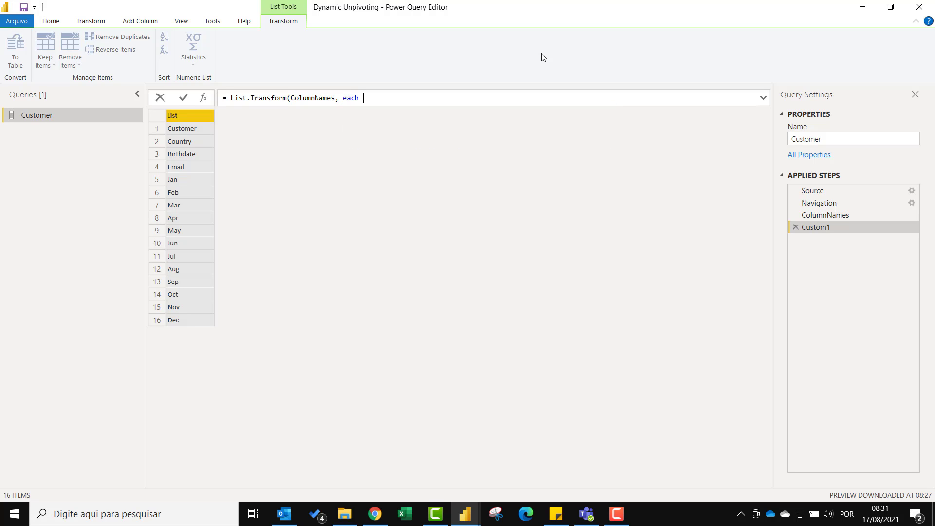
type("\"01\"")
type("-")
type(" &")
type(" _")
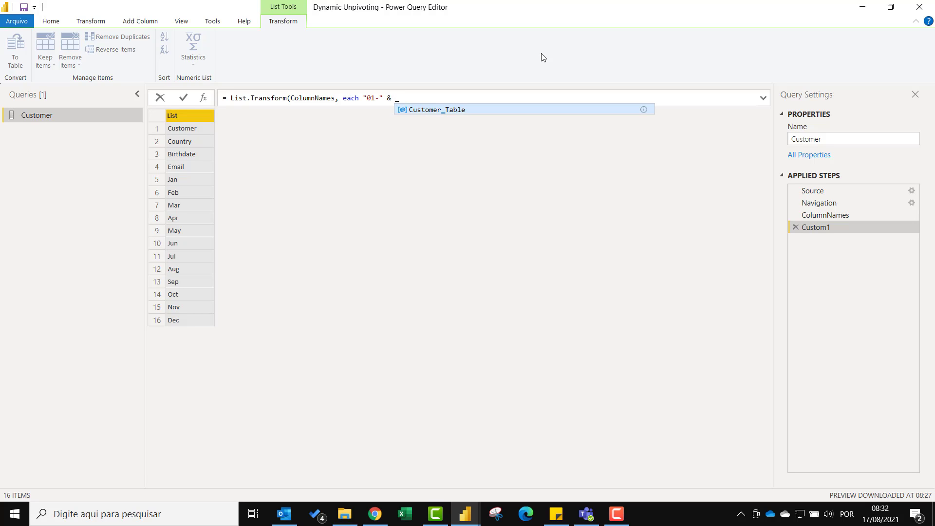
type(")")
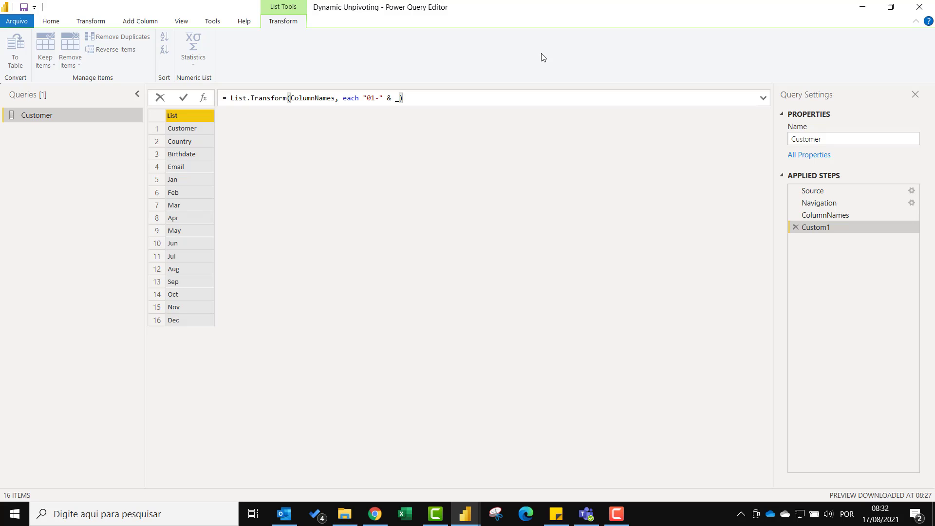
key("Return")
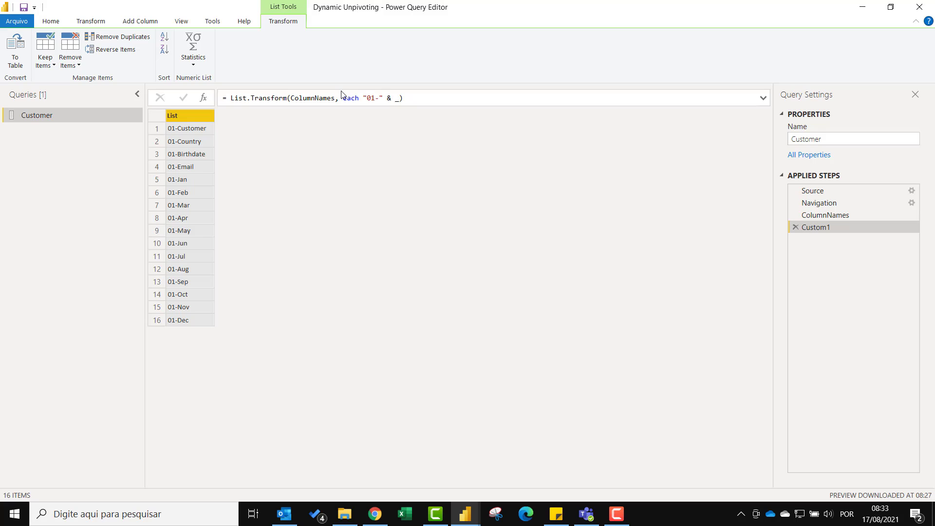
- Wrap the prefixed names in Date.From, turning months into 2021 dates and four names into errors
left_click(365, 98)
type("Date.From(\"01-\" & _")
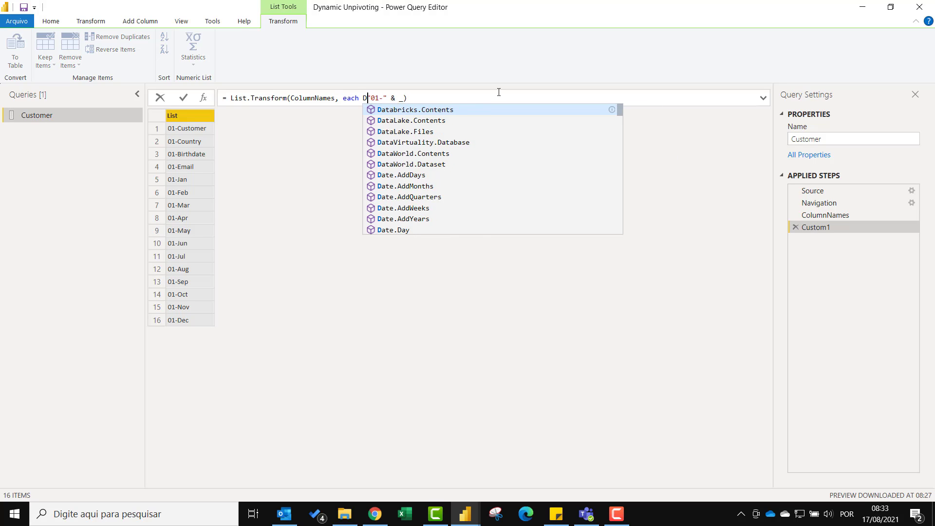
type(")")
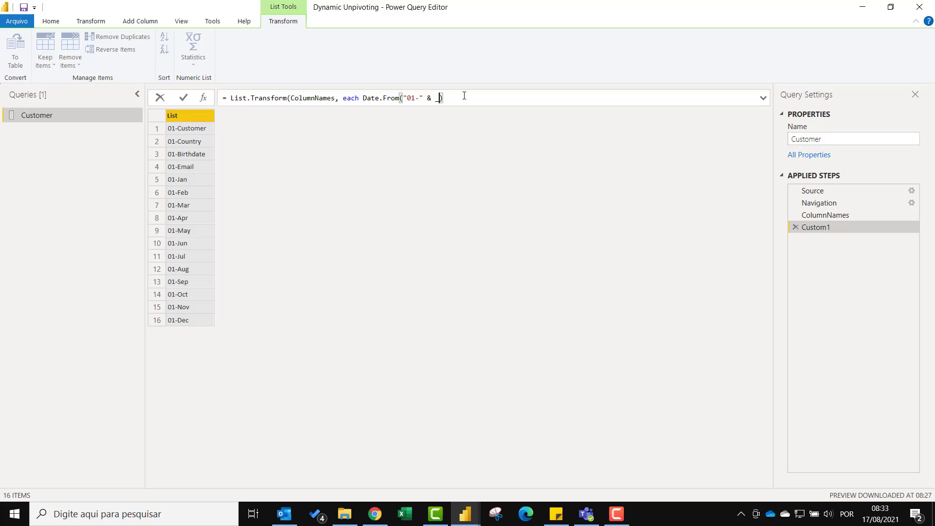
key("Return")
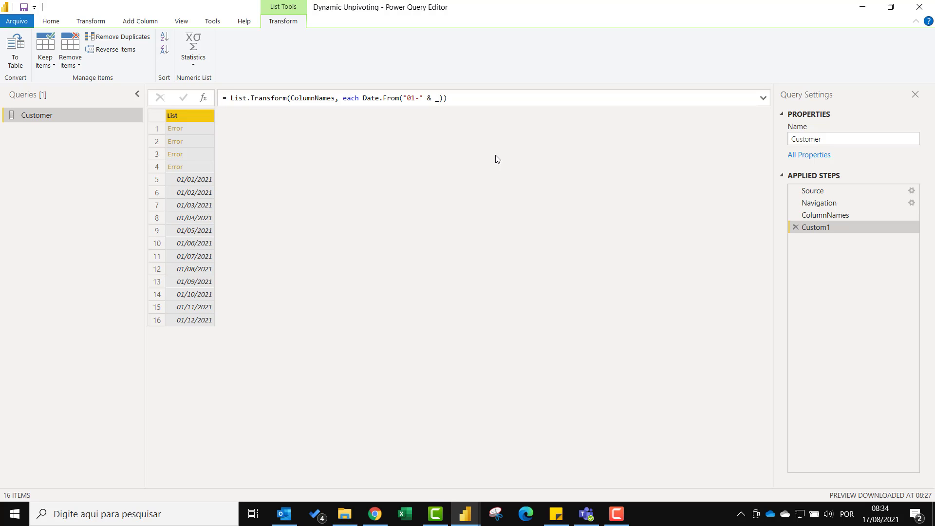
- Add try before Date.From and otherwise _ after it to fall back to the original names
left_click(363, 98)
type("try")
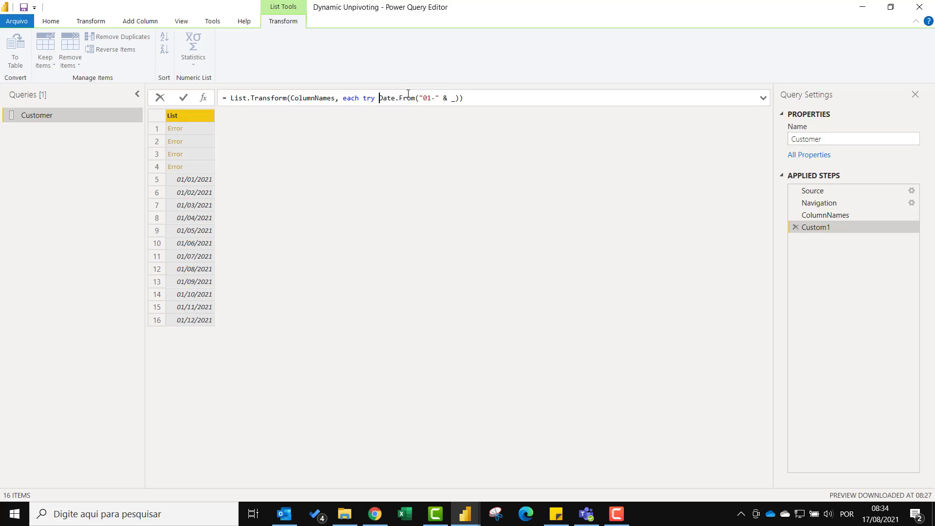
left_click(460, 98)
type("otherwise _")
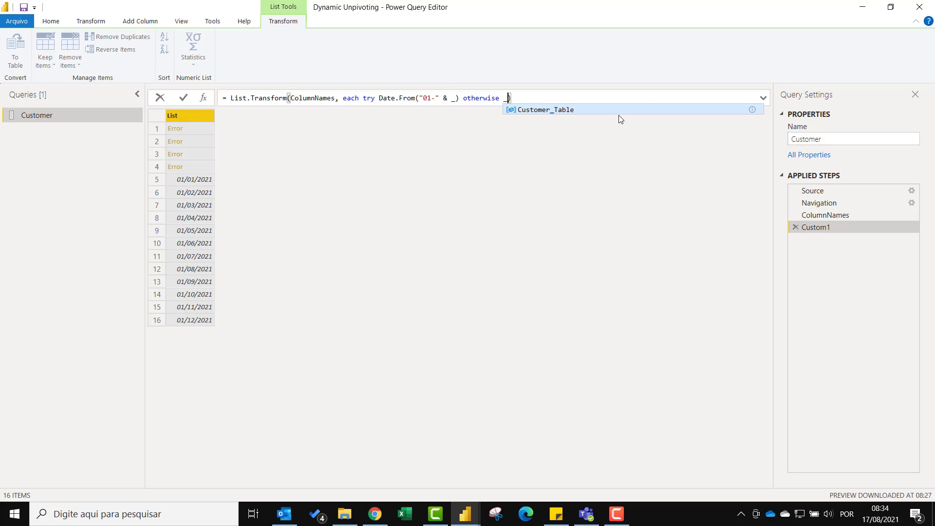
- Commit the try Date.From formula and rename the step TransformToDate
key("Return")
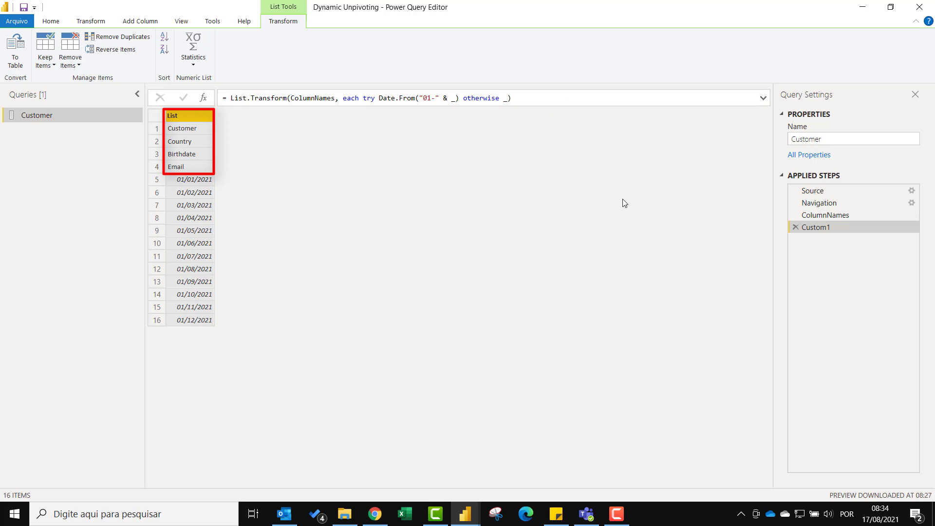
right_click(826, 231)
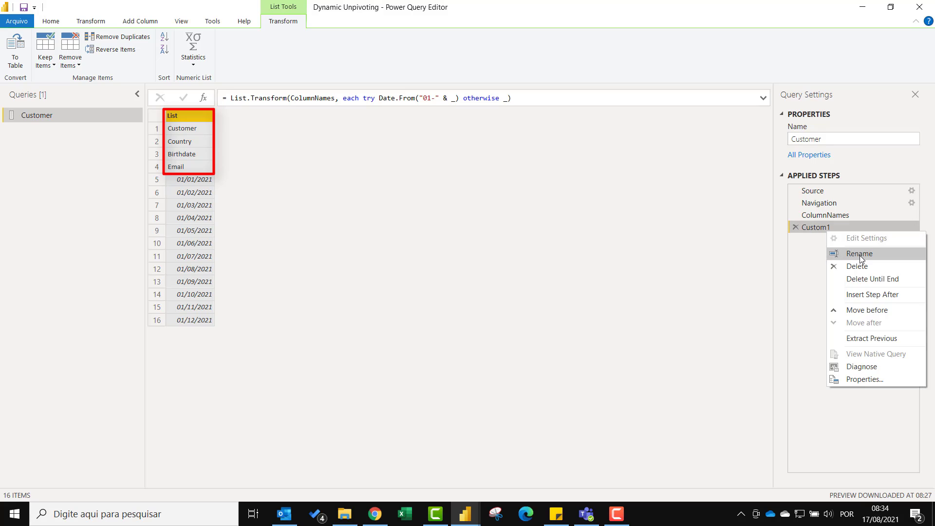
left_click(859, 254)
type("TransformToDate")
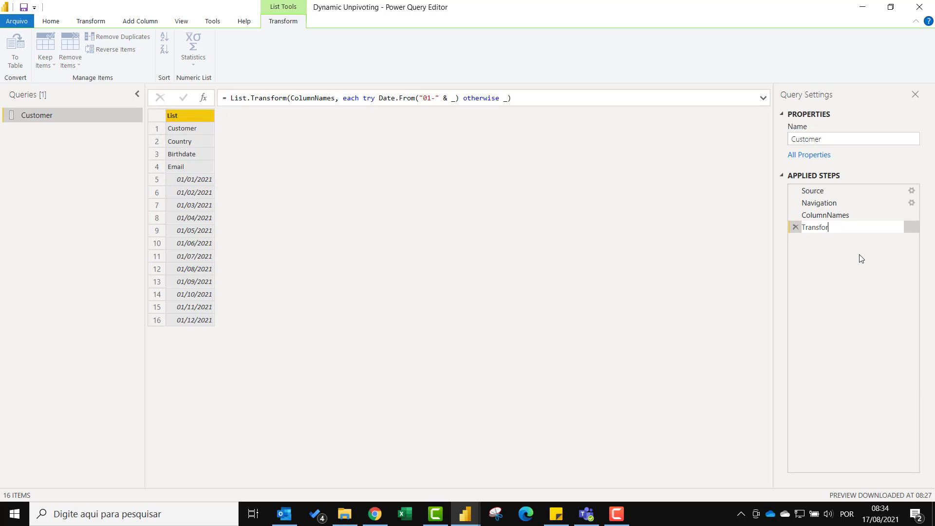
key("Return")
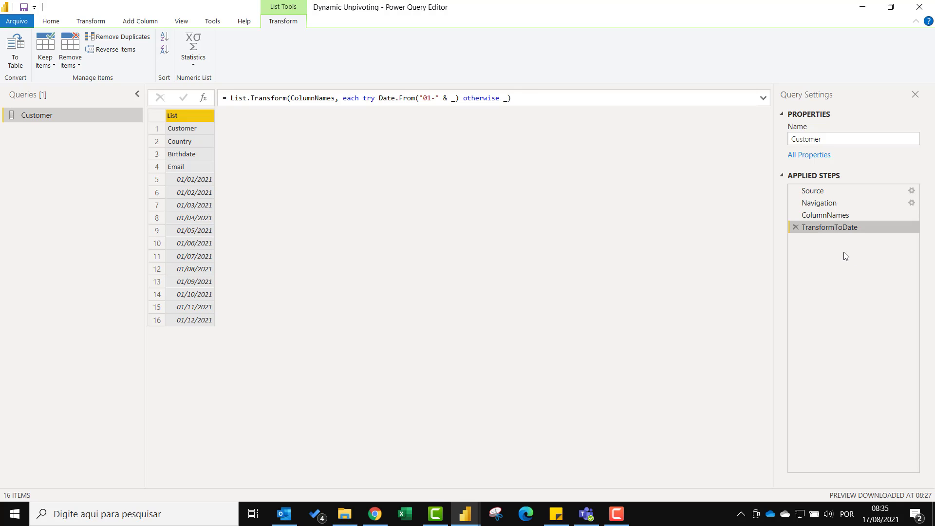
- Add a custom step List.Select(TransformToDate, each _ is date) keeping only date items
left_click(203, 98)
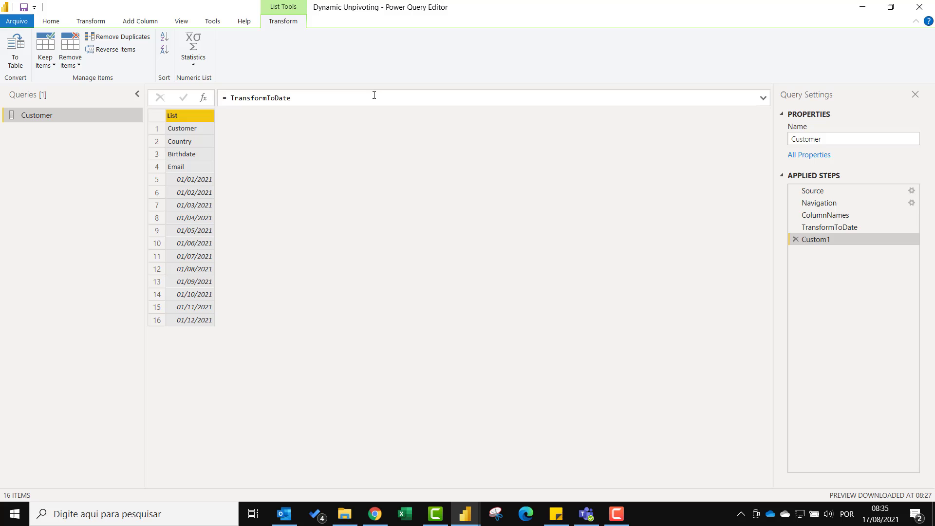
left_click(231, 99)
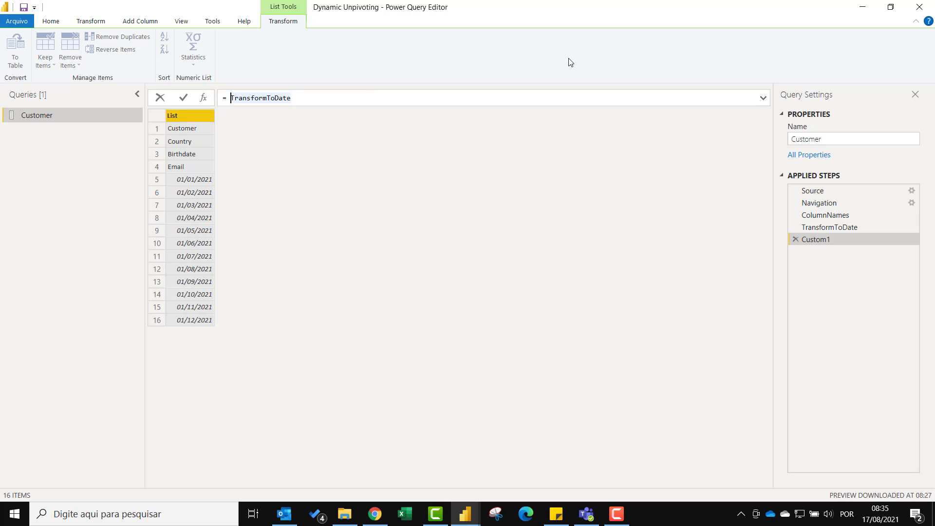
type("List.Select(")
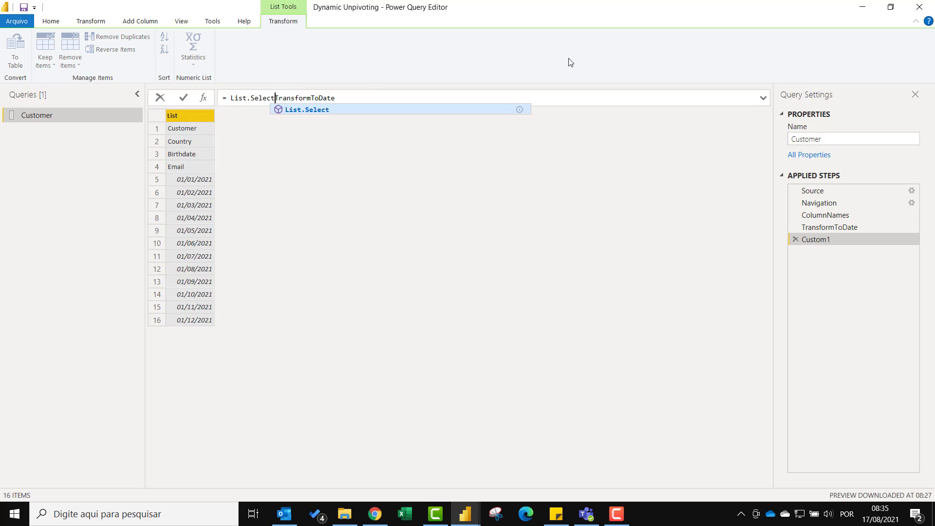
key("End")
type(",")
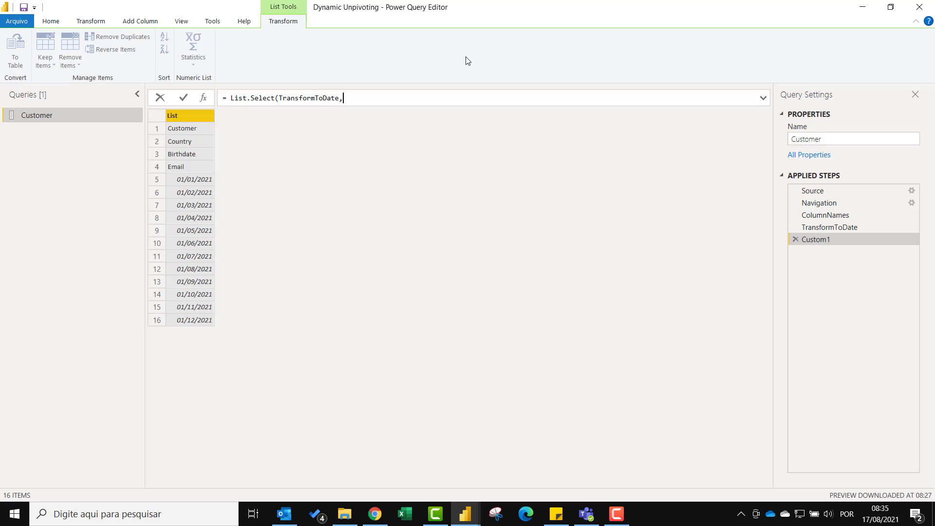
type(" each _ is date)")
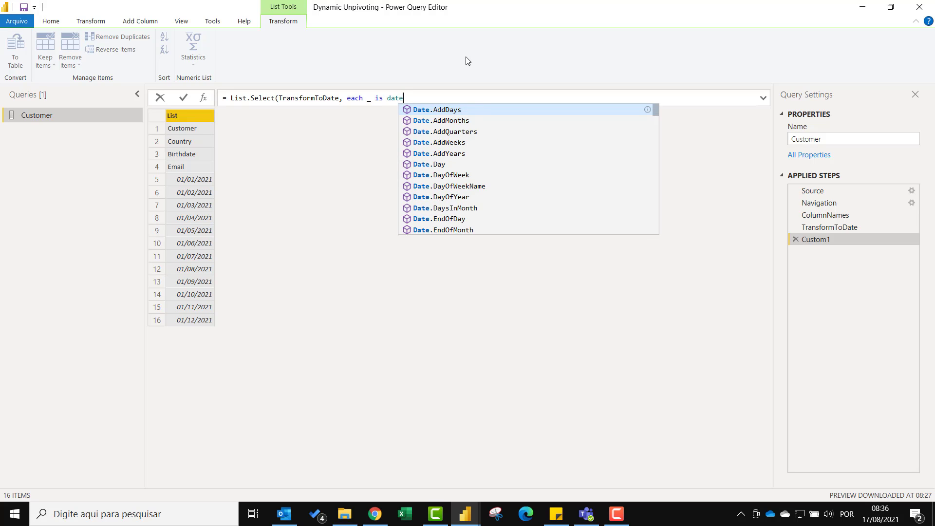
key("Return")
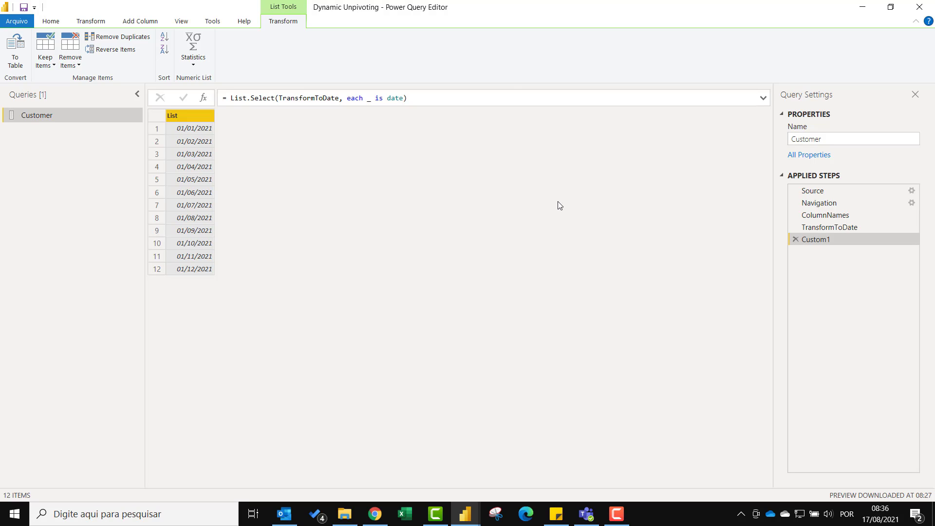
- Negate the test to each not (_ is date), leaving Customer, Country, Birthdate and Email
left_click(369, 98)
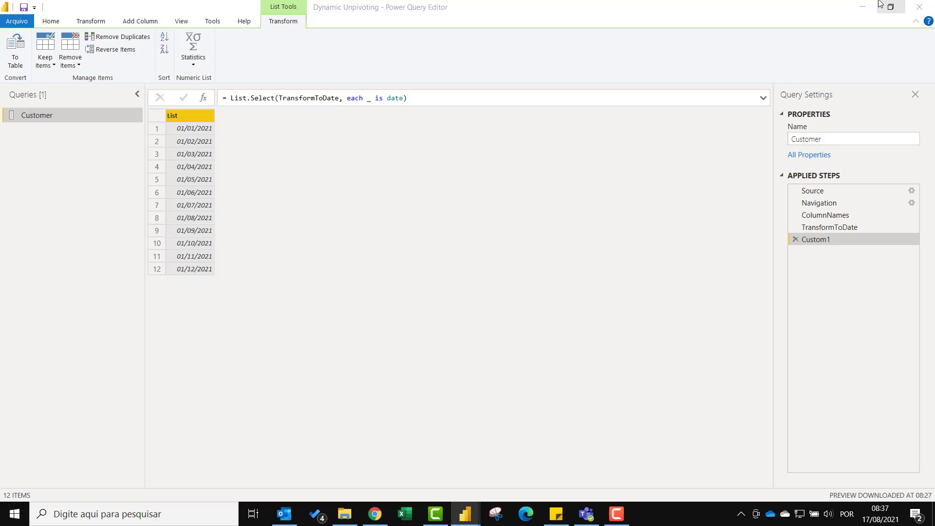
left_click(472, 77)
type("not ")
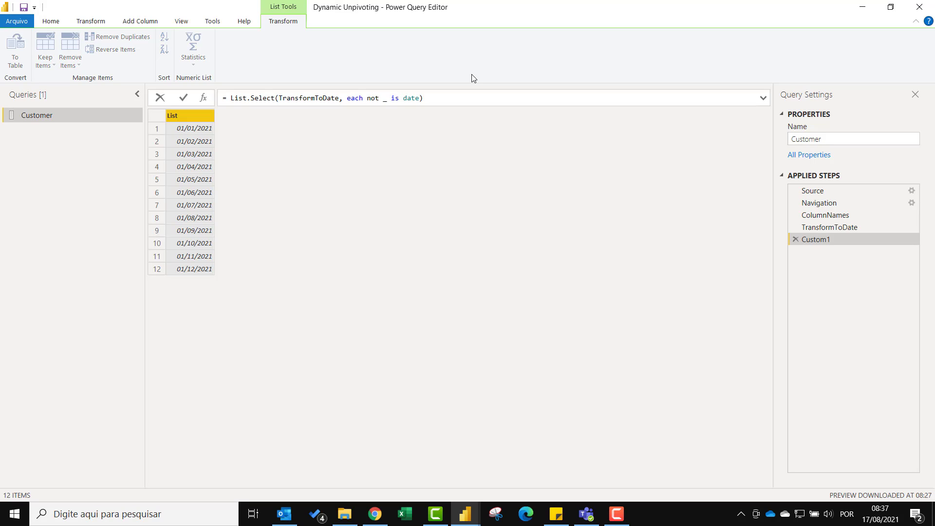
type("(")
type(")")
key("Return")
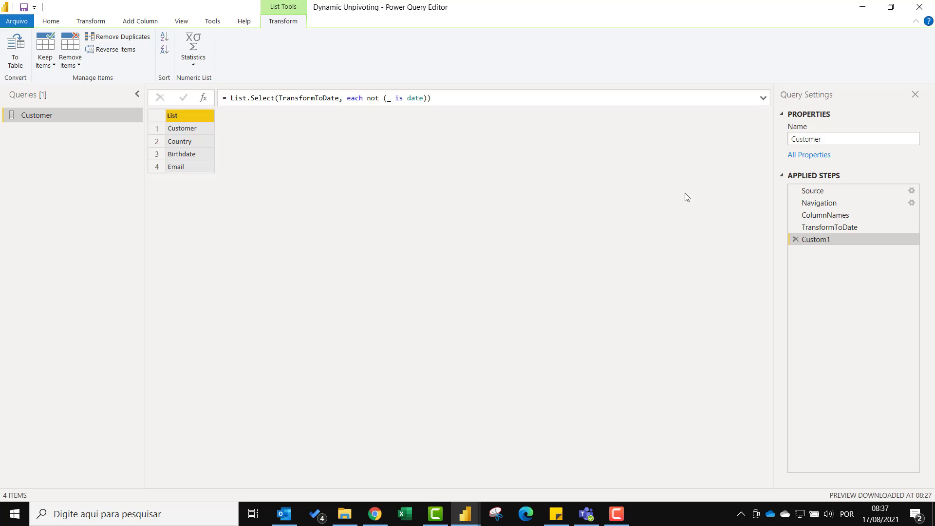
- Rename the new Custom1 step to KeepHeaders
right_click(840, 240)
left_click(867, 263)
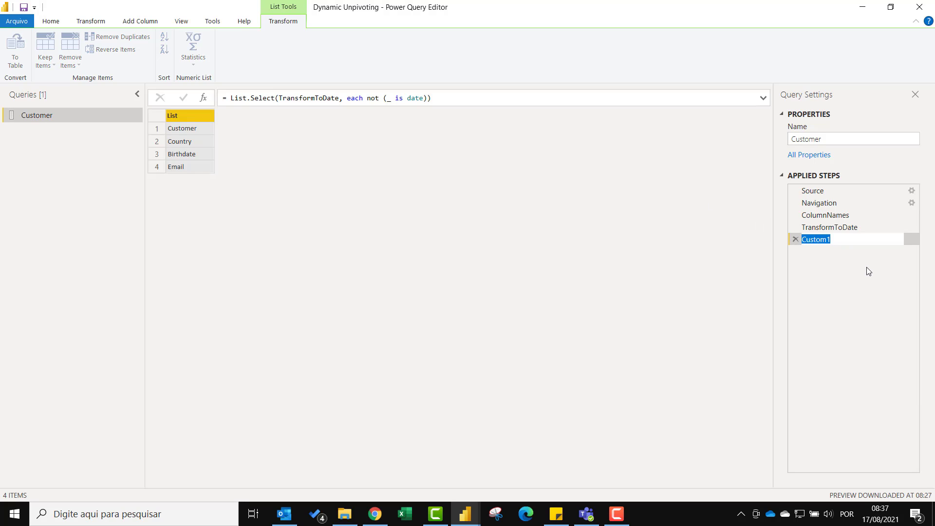
type("KeepHeaders")
left_click(719, 293)
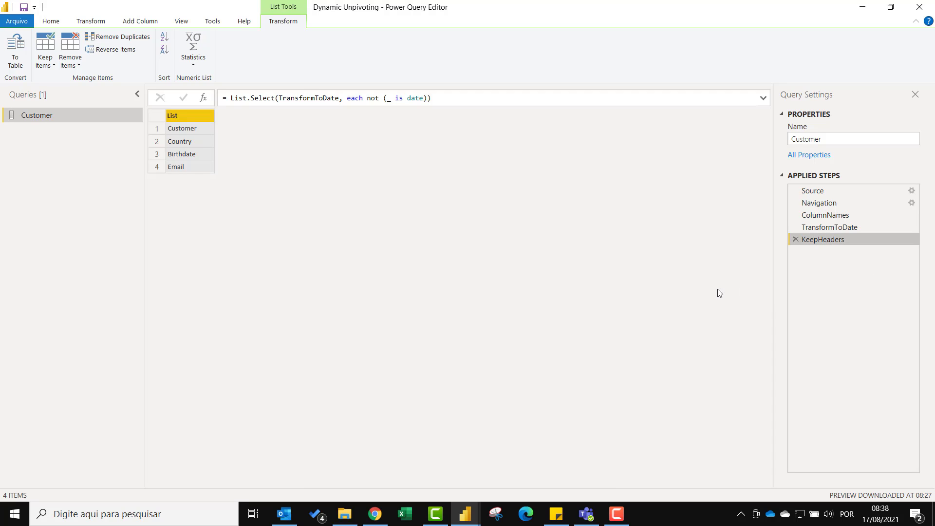
- At the Navigation step, insert an Unpivot Other Columns step keeping Customer and Country
left_click(848, 202)
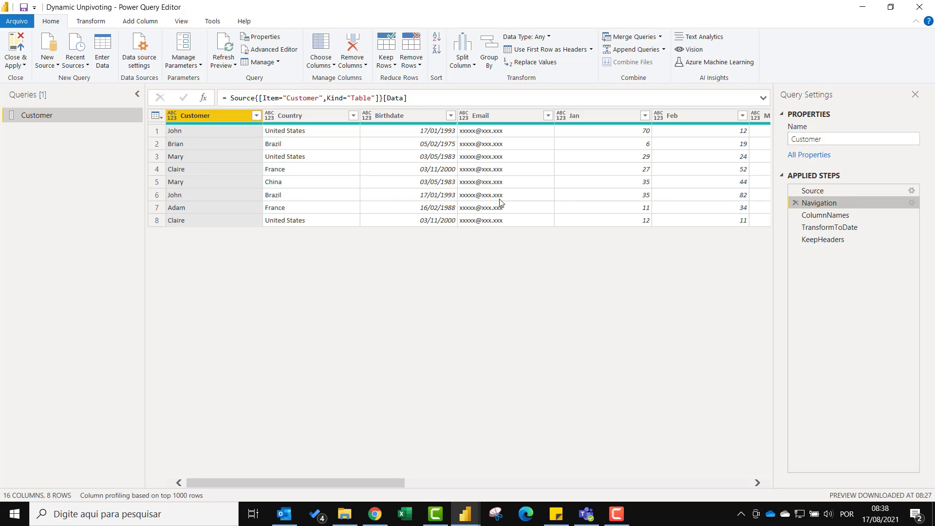
left_click(281, 117, "ctrl")
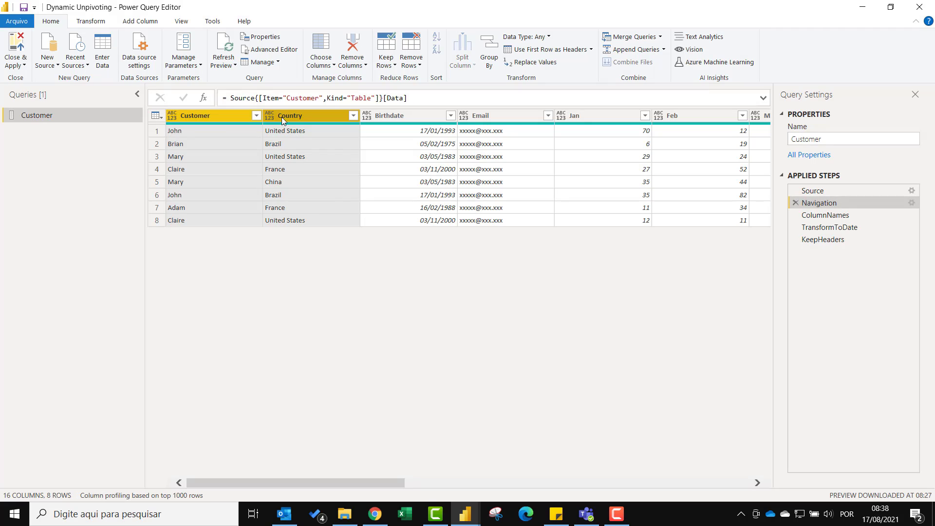
right_click(300, 117)
left_click(384, 304)
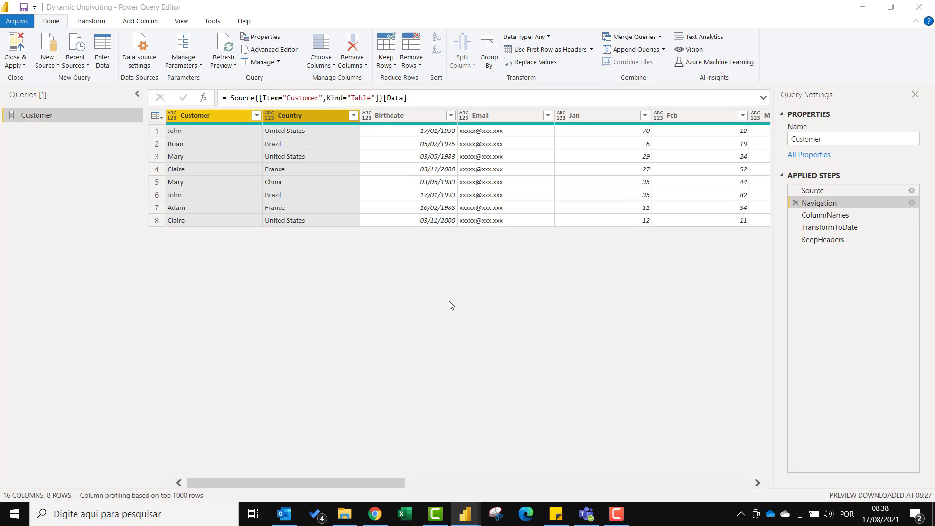
left_click(534, 282)
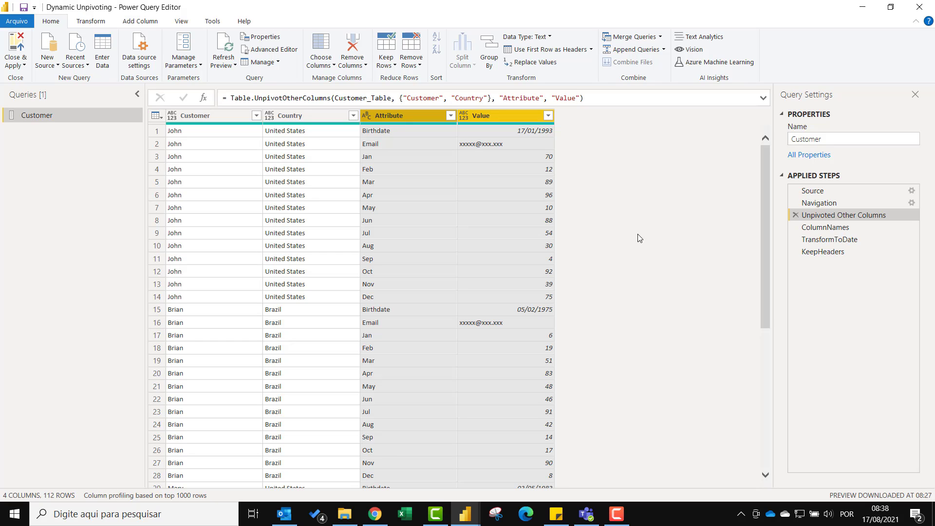
- Move Unpivoted Other Columns below KeepHeaders and change its source from KeepHeaders to Customer_Table
left_click_drag(335, 98, 392, 98)
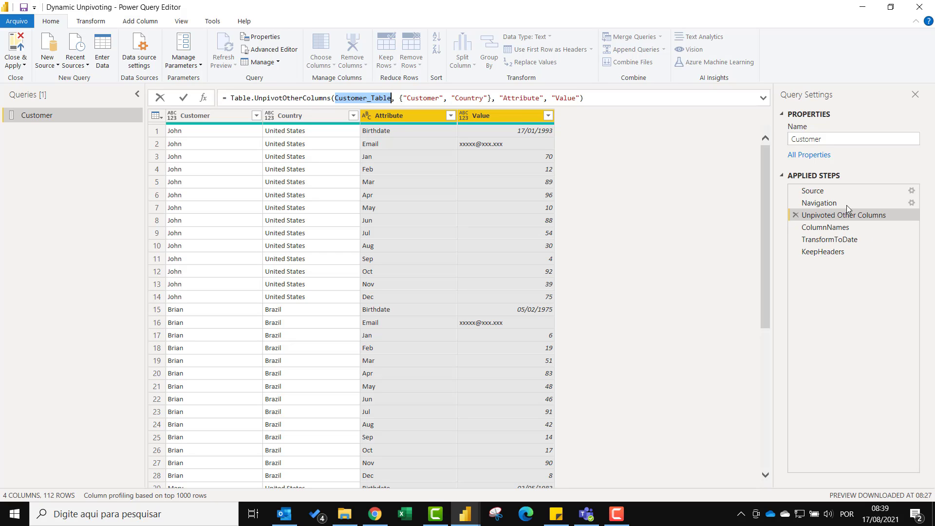
left_click_drag(845, 215, 852, 259)
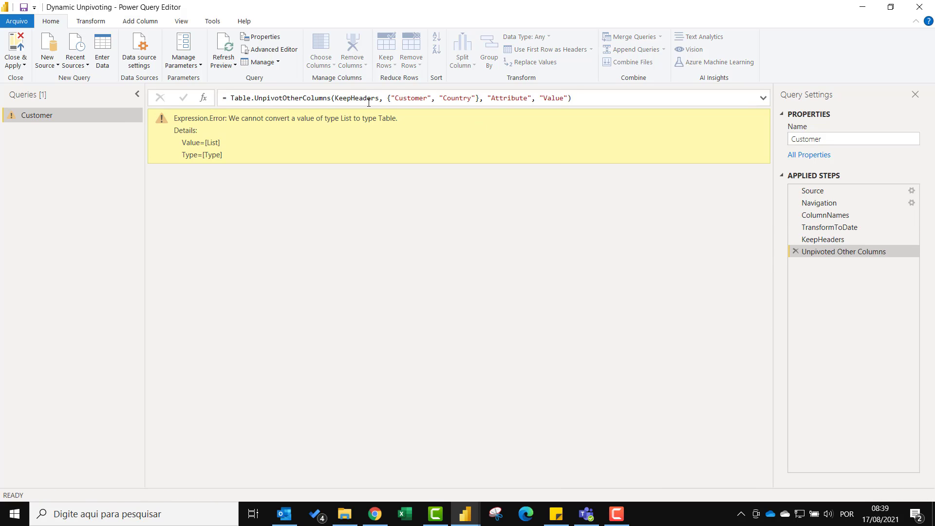
double_click(360, 99)
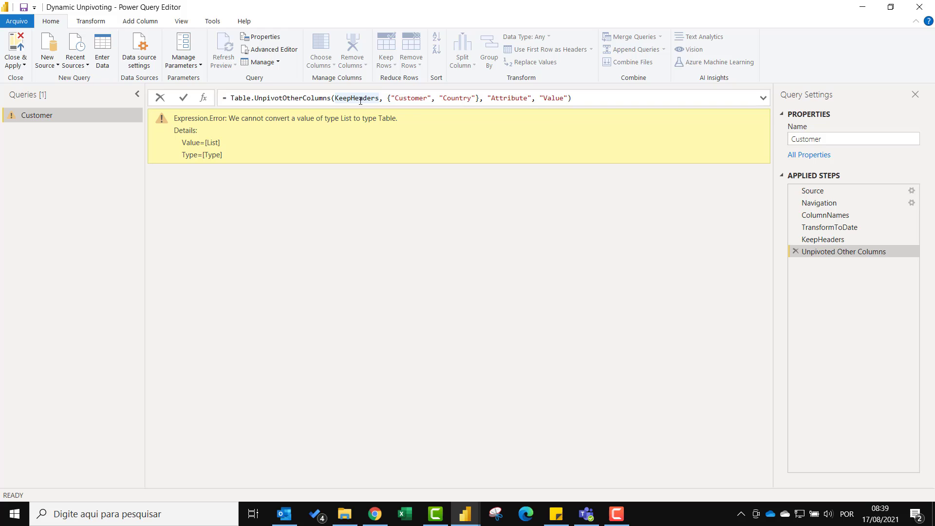
type("Customer_Table")
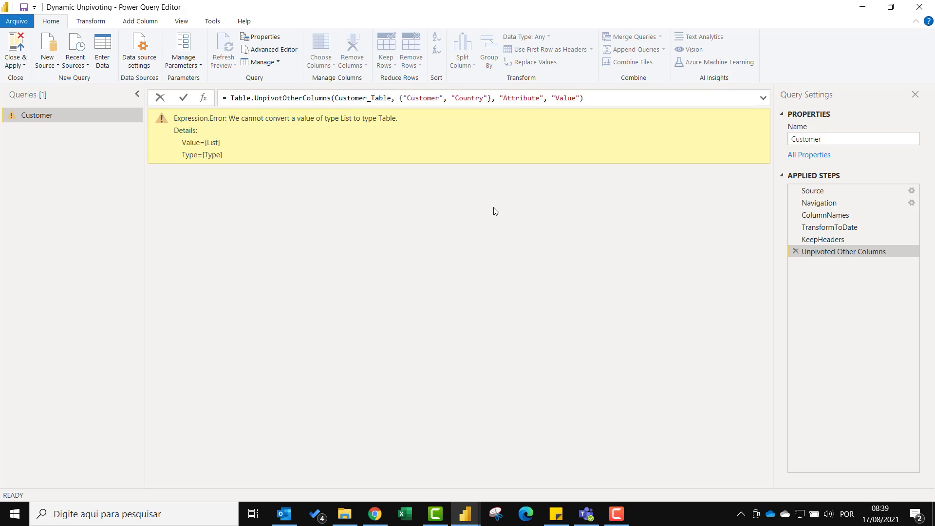
key("Return")
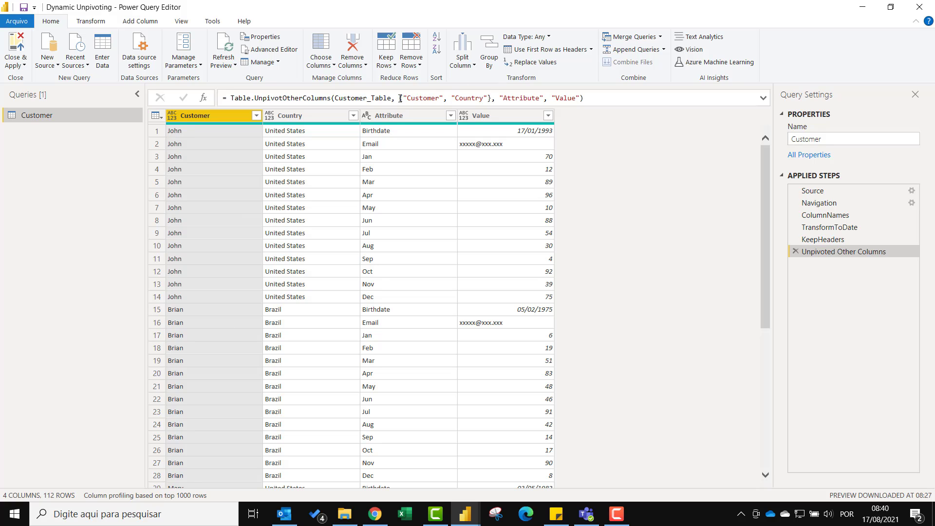
- Replace the hard-coded {"Customer", "Country"} list in the unpivot formula with KeepHeaders
left_click_drag(400, 99, 491, 98)
key("Delete")
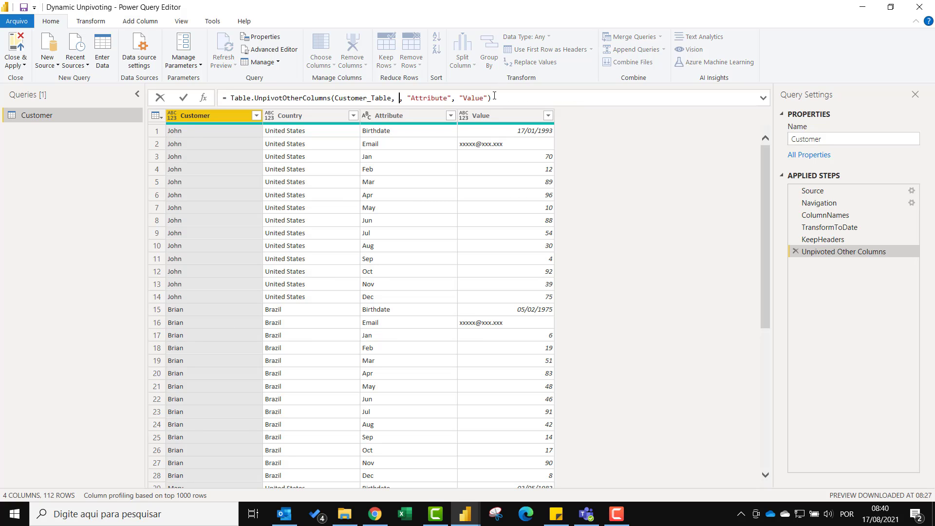
type("KeepHeaders")
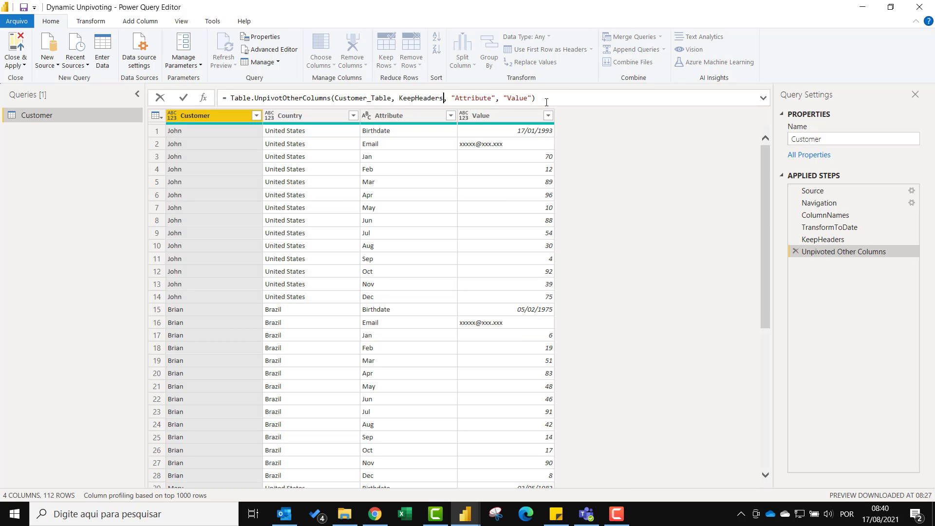
key("Return")
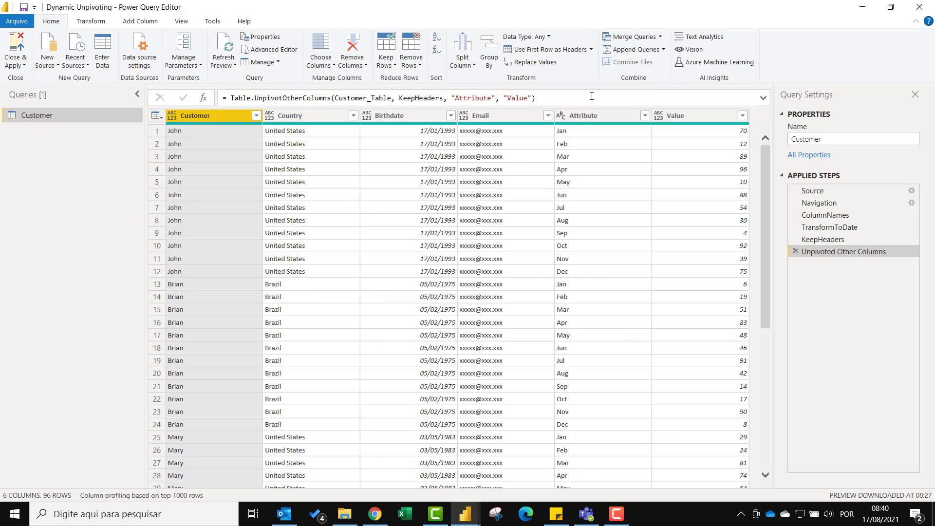